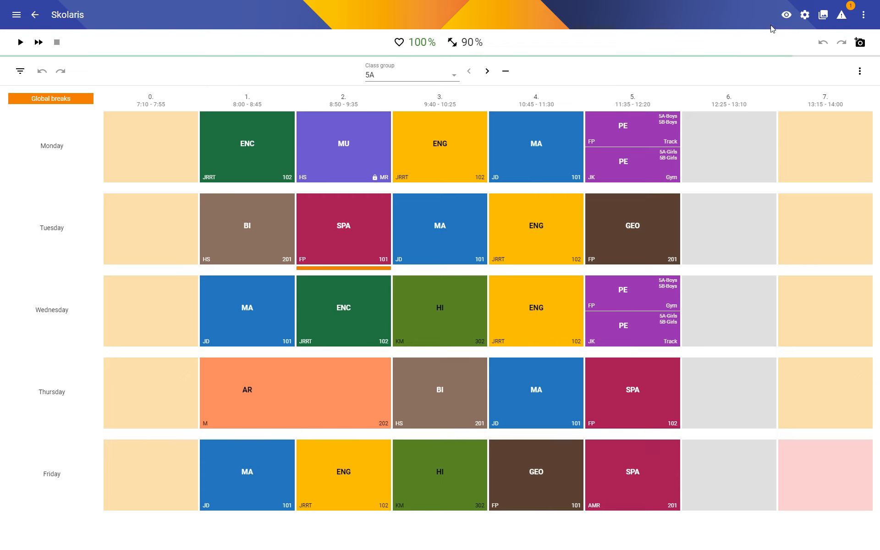
Open the visual settings, then hide and restore both the control panel and the filter panel.
left_click(787, 16)
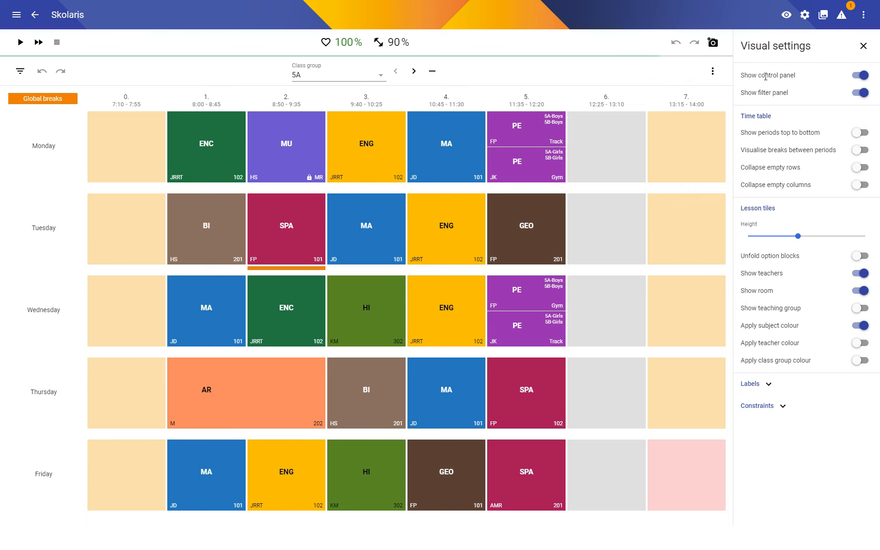
left_click(861, 77)
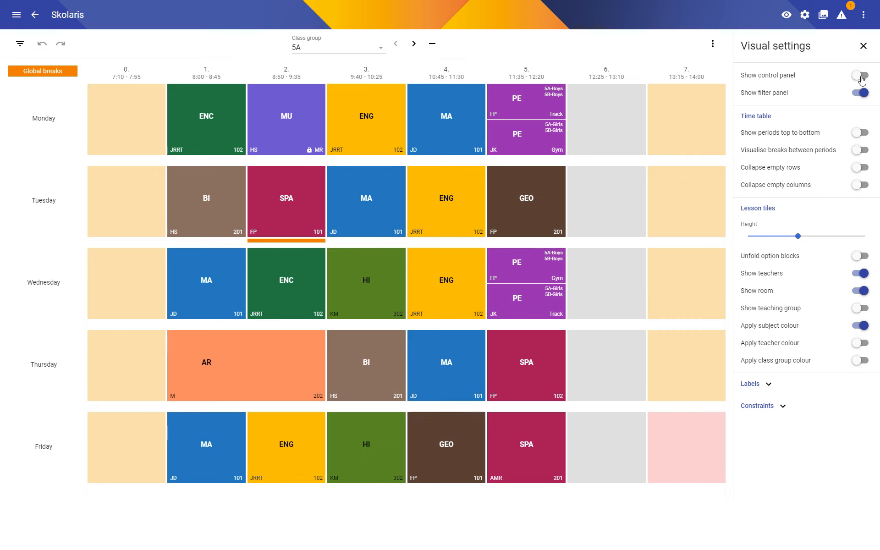
left_click(864, 94)
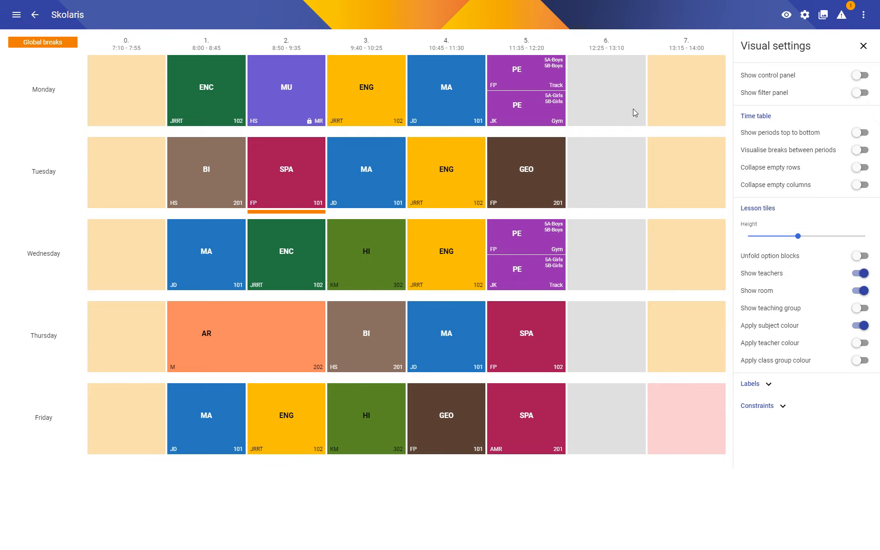
left_click(860, 76)
left_click(861, 94)
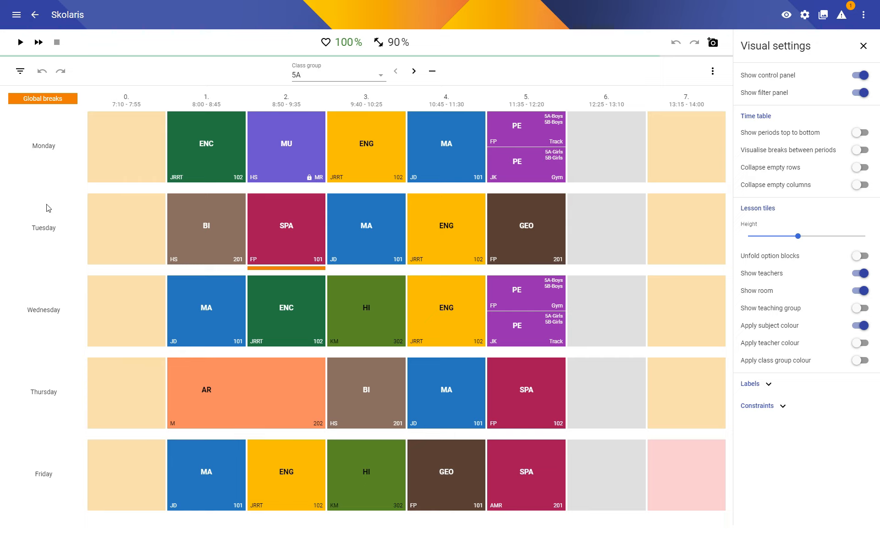
Show the timetable periods top to bottom with a reduced lesson tile height, and visualise the breaks between periods.
left_click(861, 133)
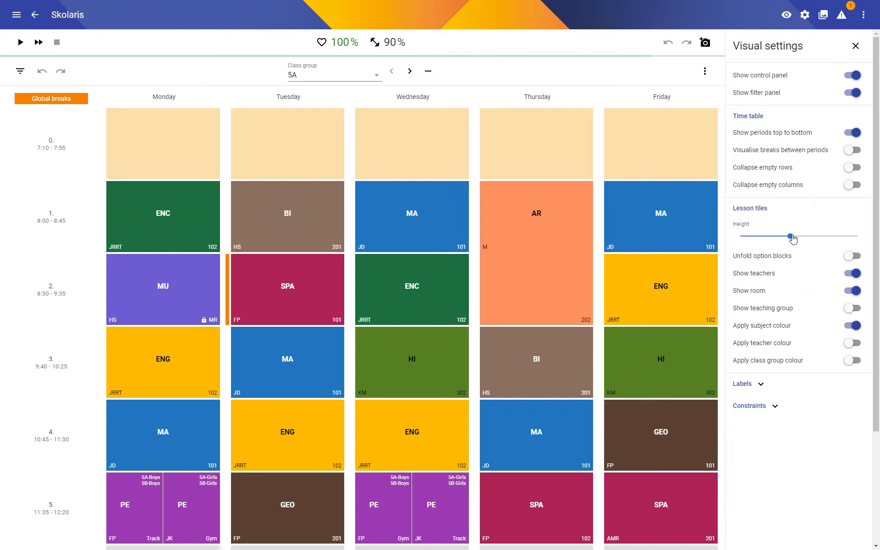
left_click_drag(793, 239, 779, 237)
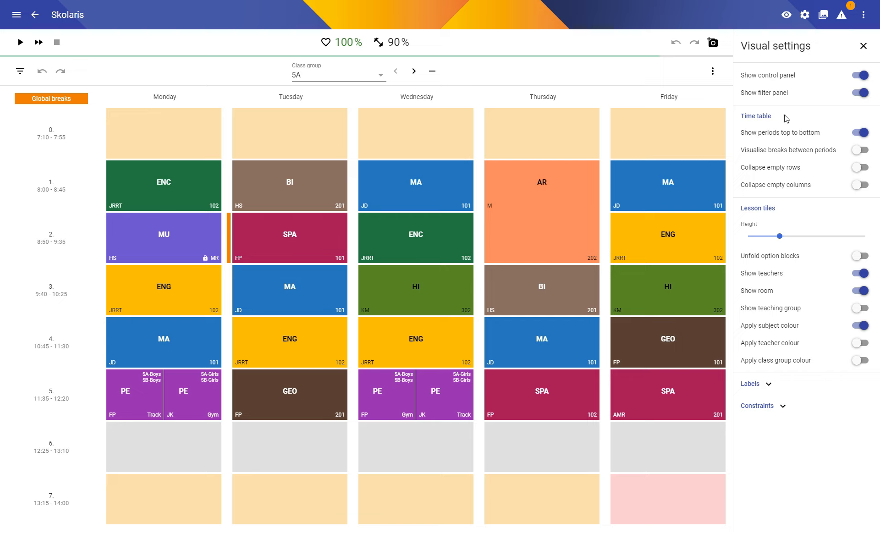
left_click(859, 151)
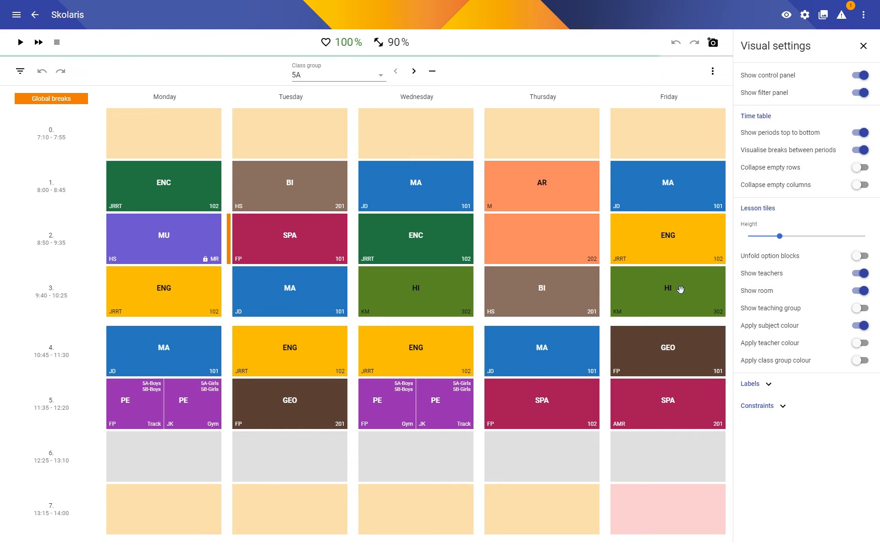
Turn off the top-to-bottom periods and the break visualisation, and collapse the empty columns.
left_click(862, 134)
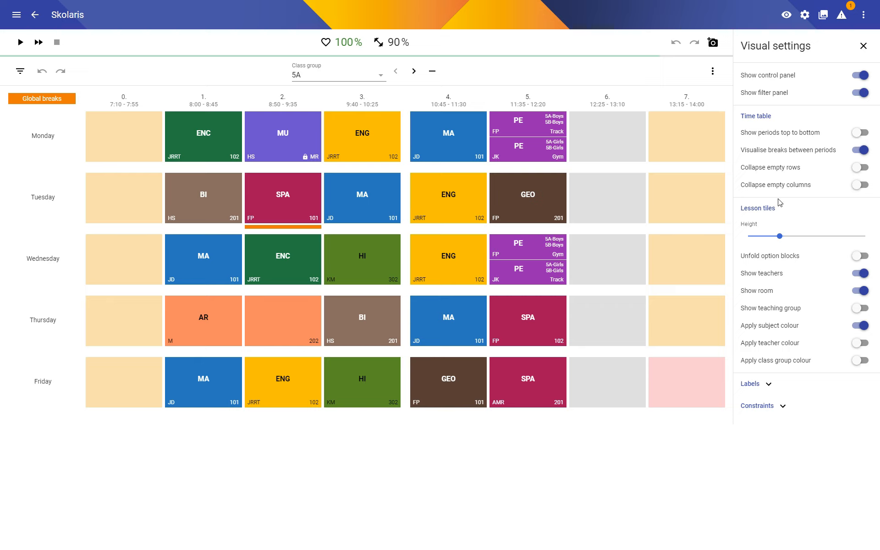
left_click(860, 151)
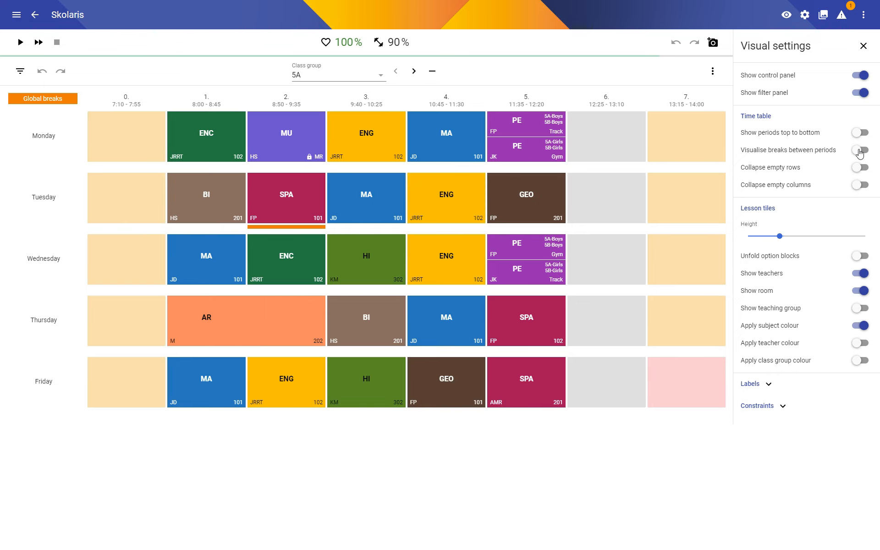
left_click(858, 187)
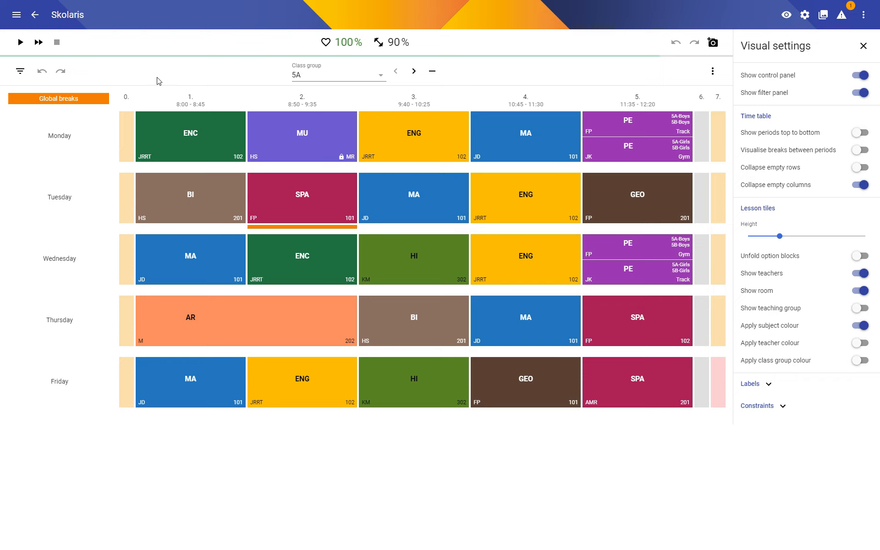
Switch to the Nova T6 + Skolaris timetable and unfold its option blocks through the visual settings.
left_click(35, 18)
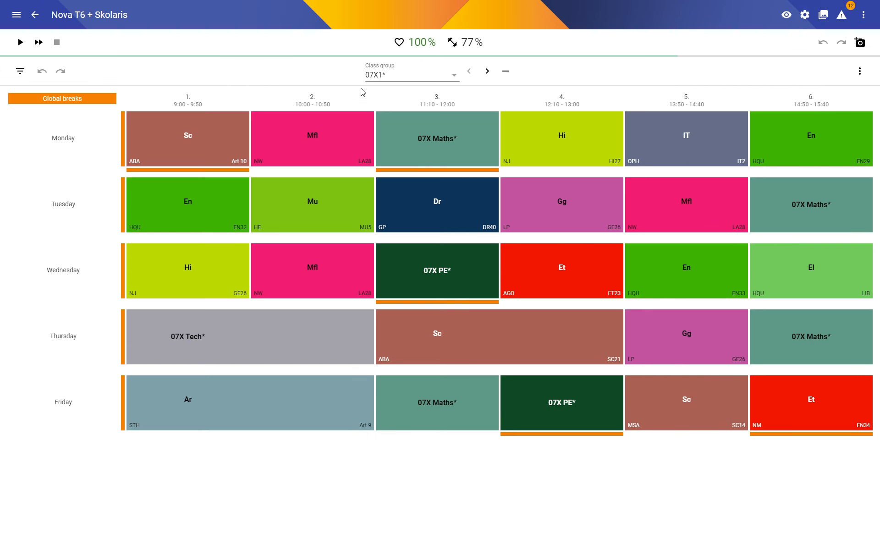
left_click(786, 16)
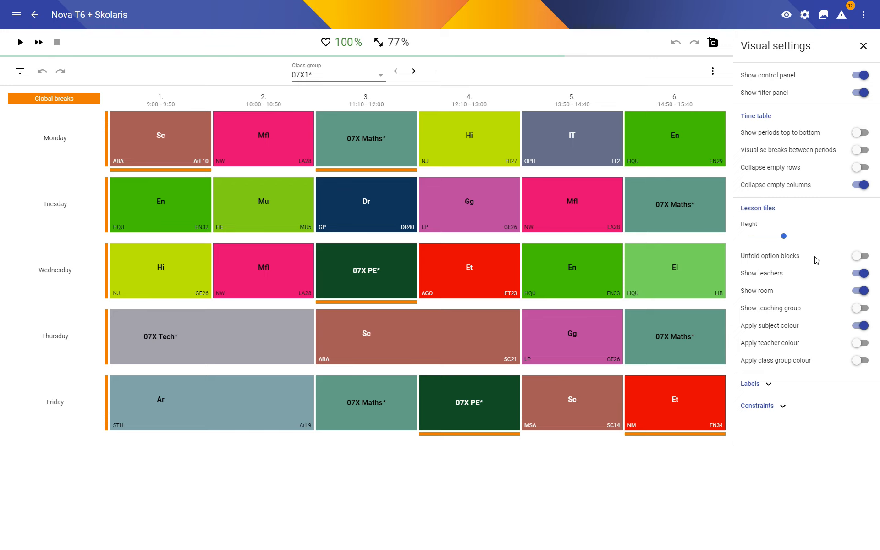
left_click(860, 260)
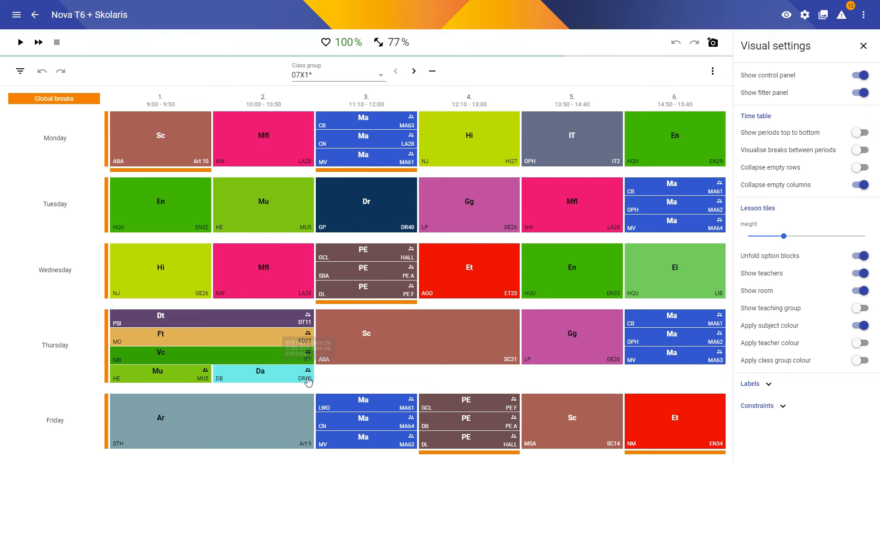
Increase the height of the lesson tiles slightly.
mouse_move(308, 319)
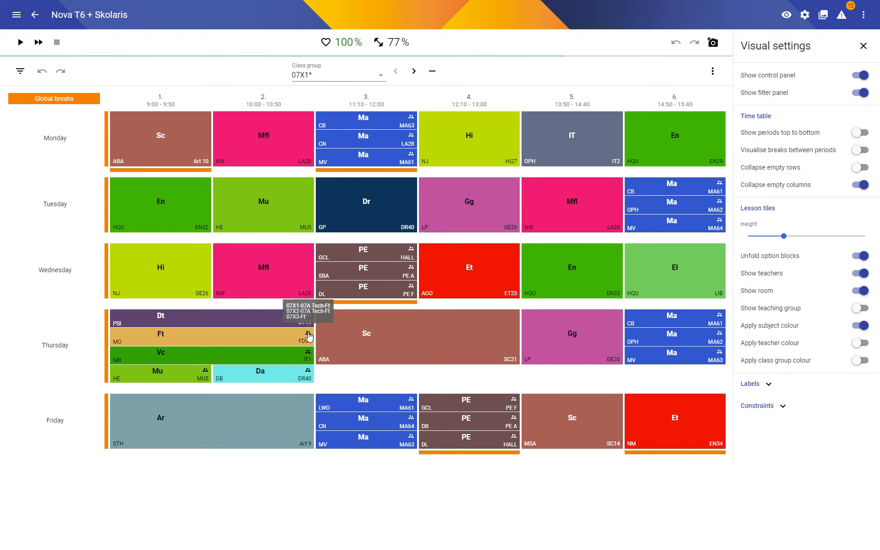
mouse_move(309, 355)
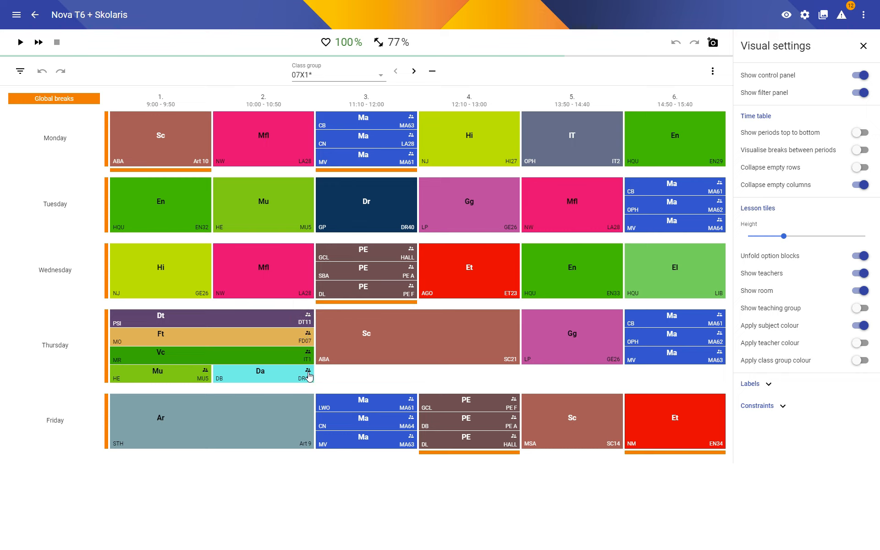
mouse_move(308, 375)
left_click(791, 236)
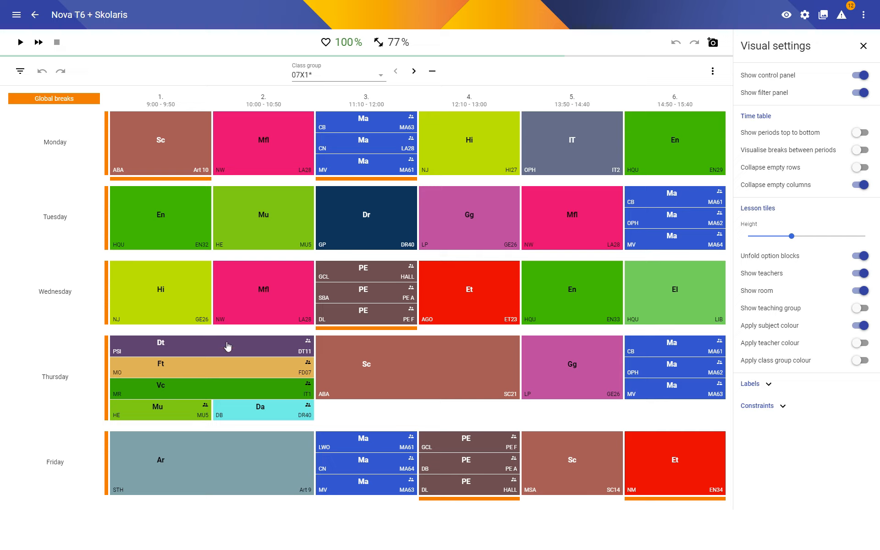
Try to move the Dt lesson within Thursday's unfolded option block, and fold the option blocks again.
left_click_drag(148, 346, 192, 352)
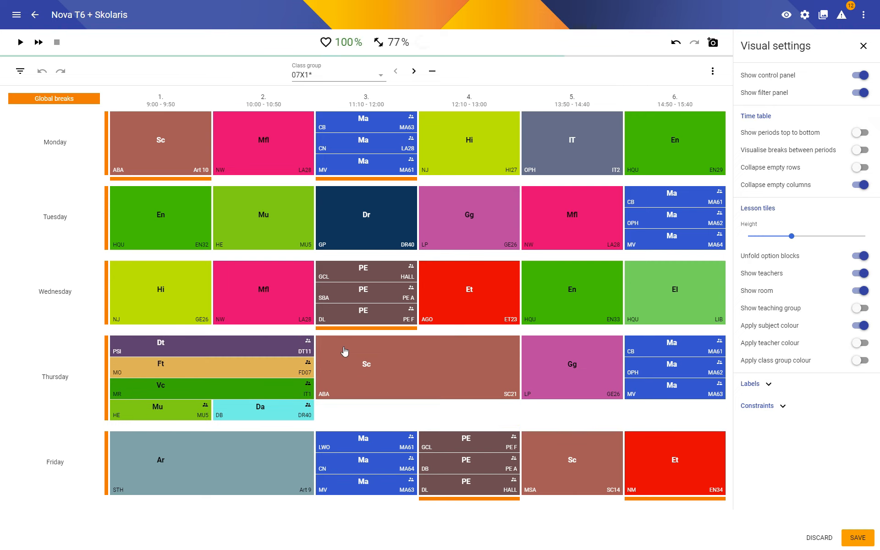
left_click(863, 256)
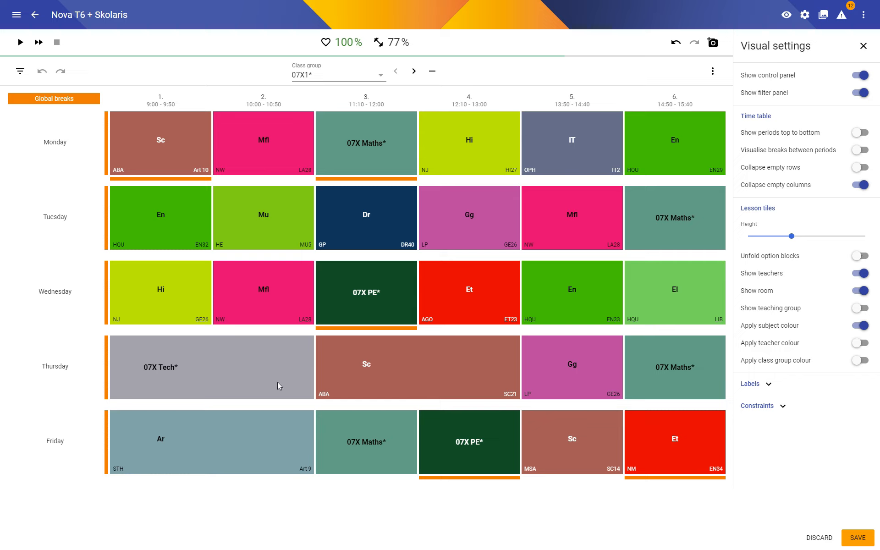
Move 07X Tech to Thursday period 3 and Wednesday's 07X PE to Thursday period 1, and return both blocks to their original slots.
left_click_drag(168, 358, 372, 342)
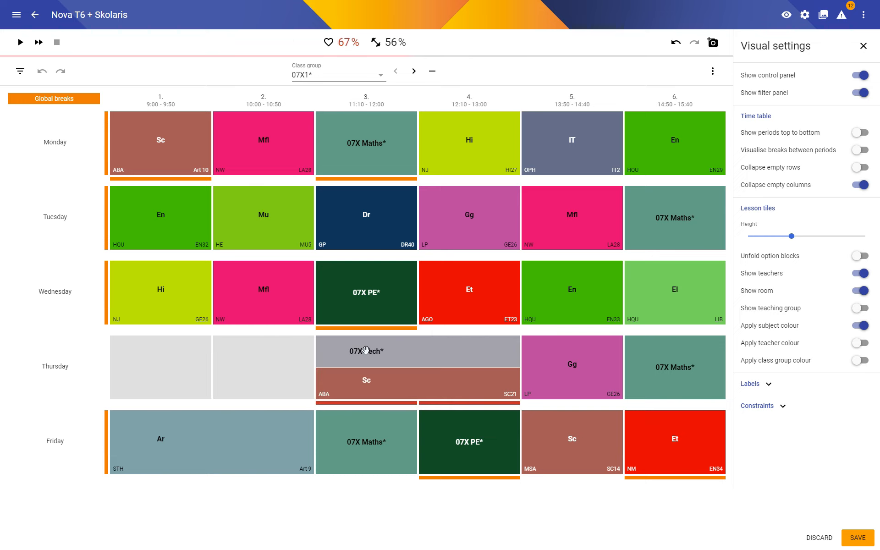
left_click_drag(360, 295, 168, 367)
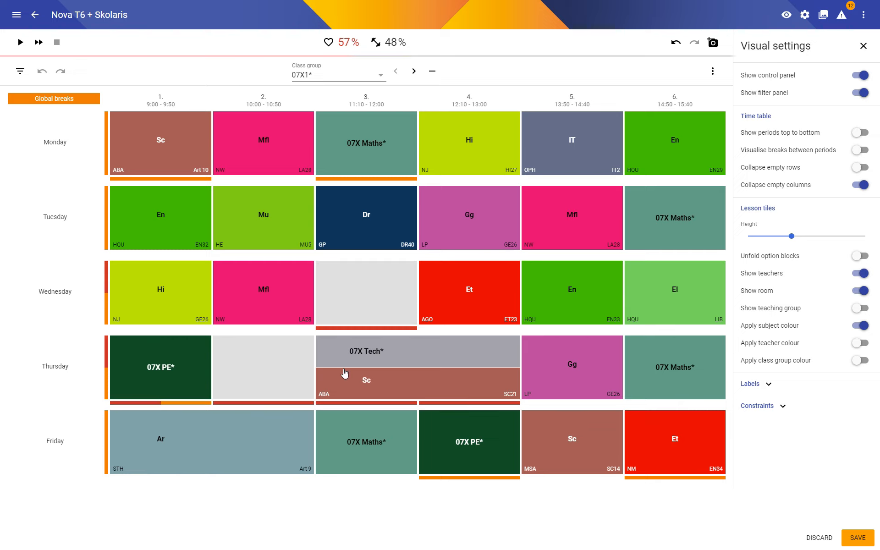
left_click_drag(128, 349, 337, 293)
left_click_drag(340, 345, 181, 345)
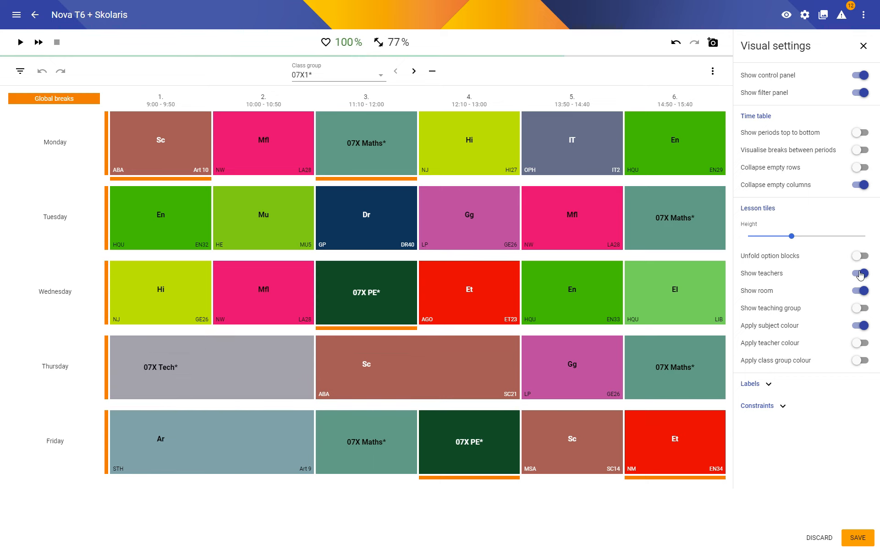
Hide and restore the teachers and the rooms on the lesson tiles.
left_click(860, 274)
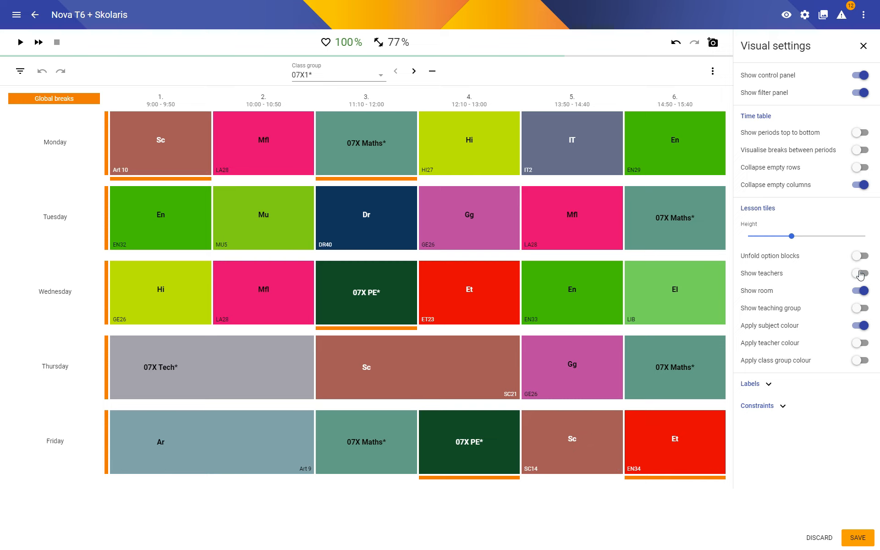
left_click(861, 274)
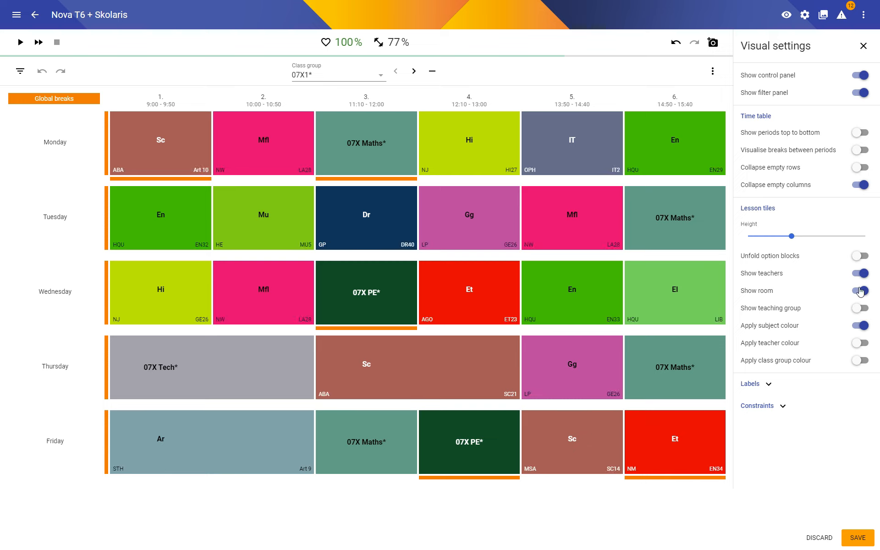
left_click(861, 291)
left_click(860, 290)
Show the teaching groups on the lesson tiles and unfold the option blocks.
left_click(860, 311)
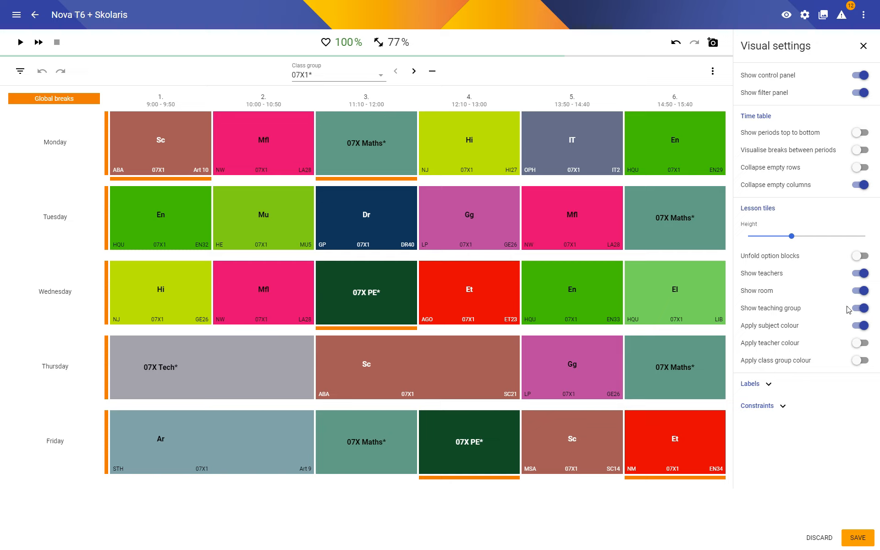
left_click(860, 256)
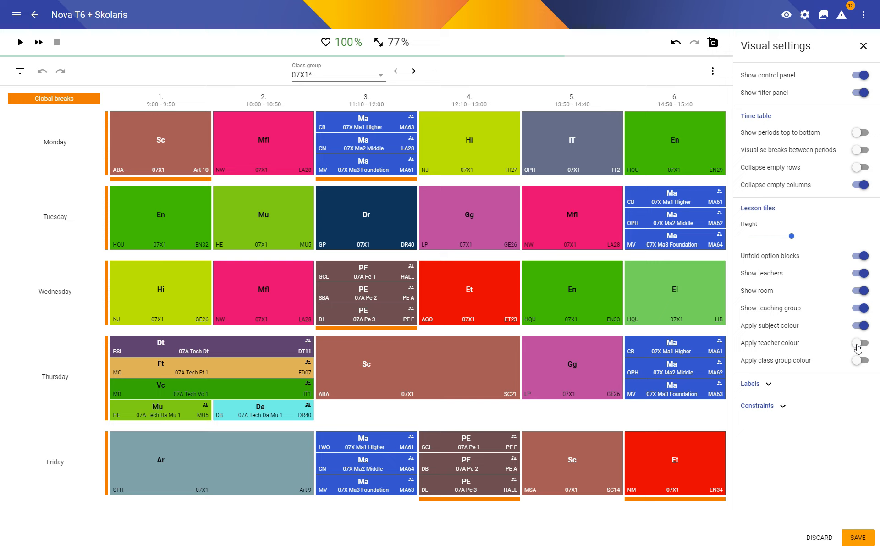
Colour the lesson tiles by teacher only, and combine the teacher colour with the subject colour.
left_click(860, 326)
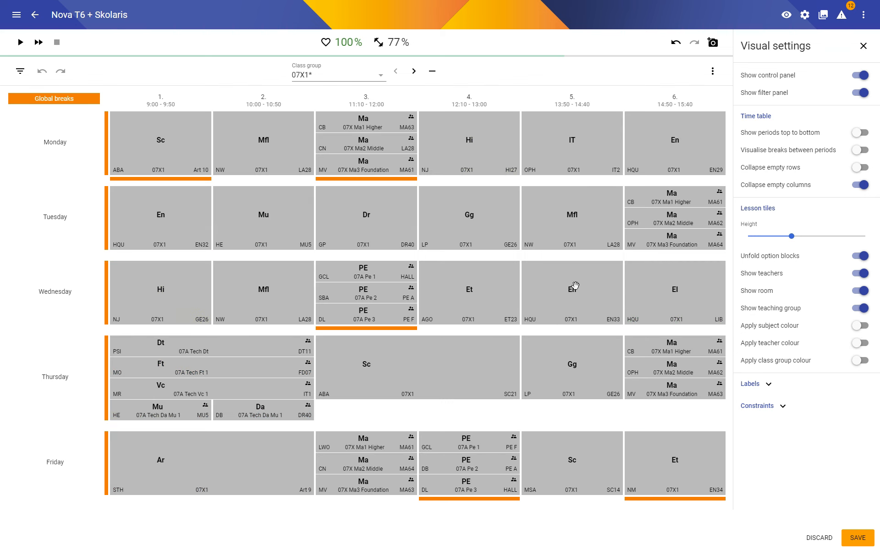
left_click(860, 344)
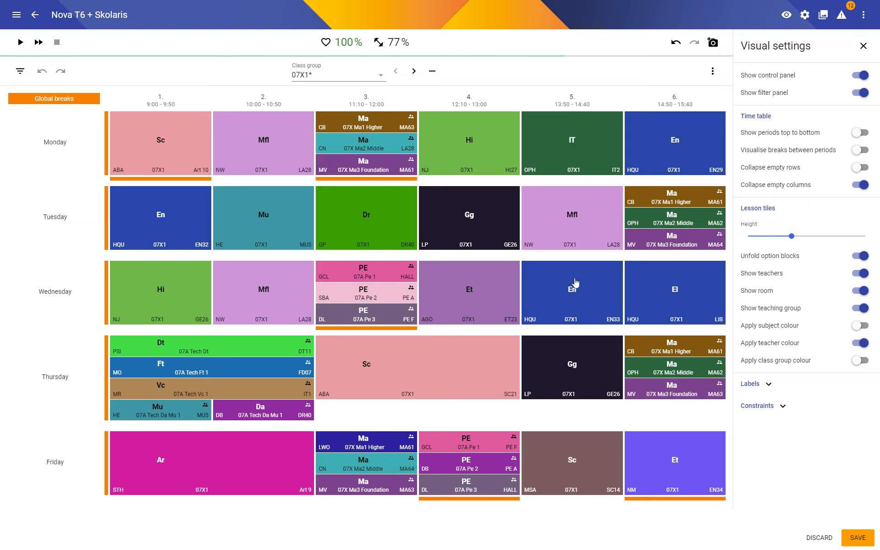
left_click(859, 326)
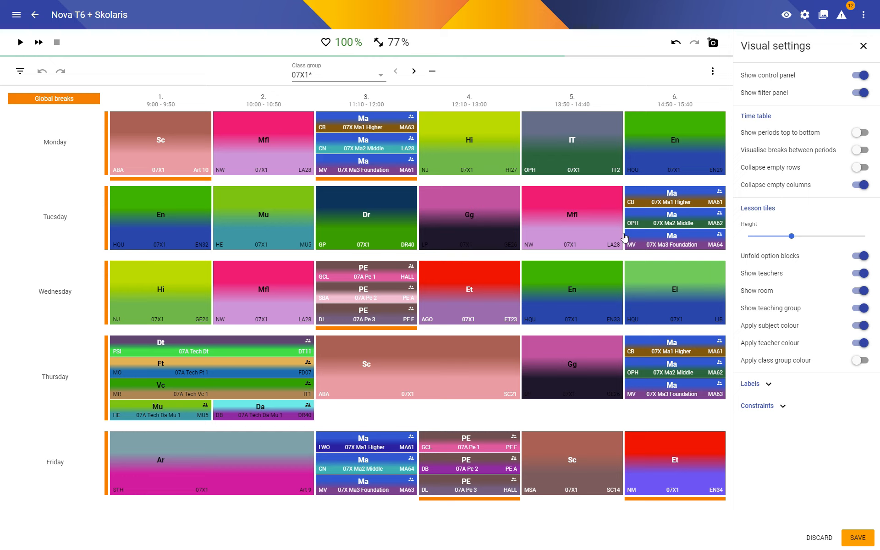
Replace the class group filter with a teacher filter set to the second teacher in the list.
left_click(358, 75)
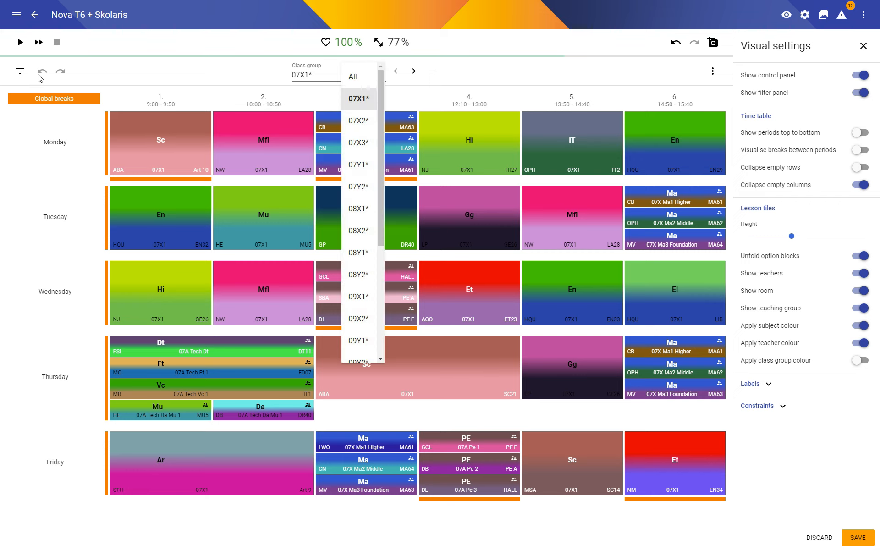
left_click(20, 71)
left_click(46, 76)
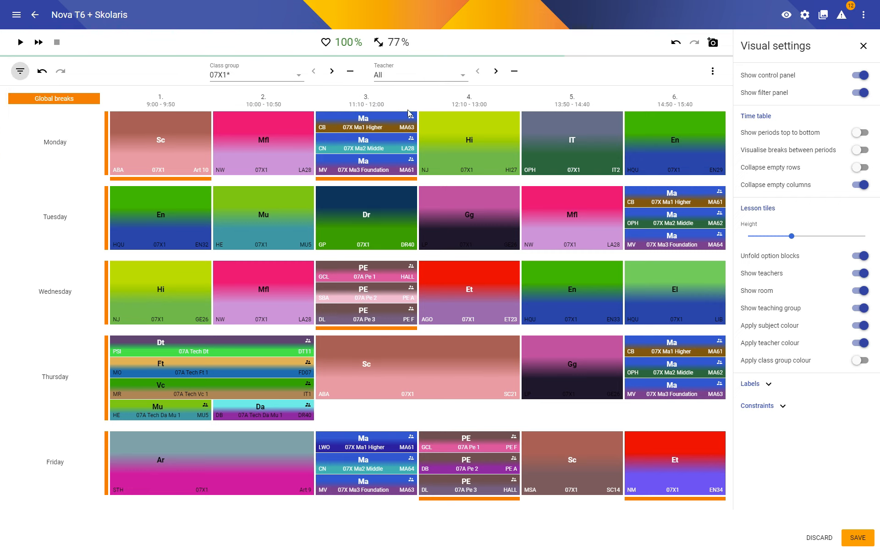
left_click(393, 75)
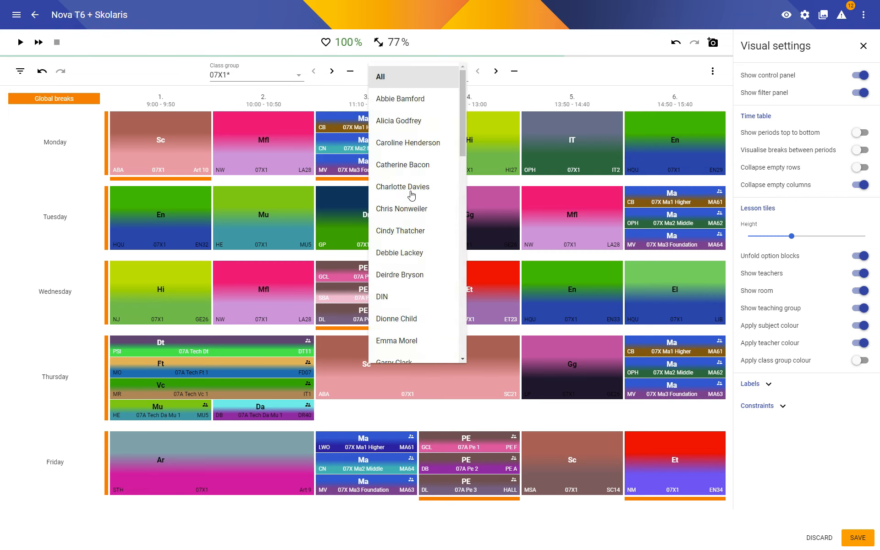
left_click(399, 121)
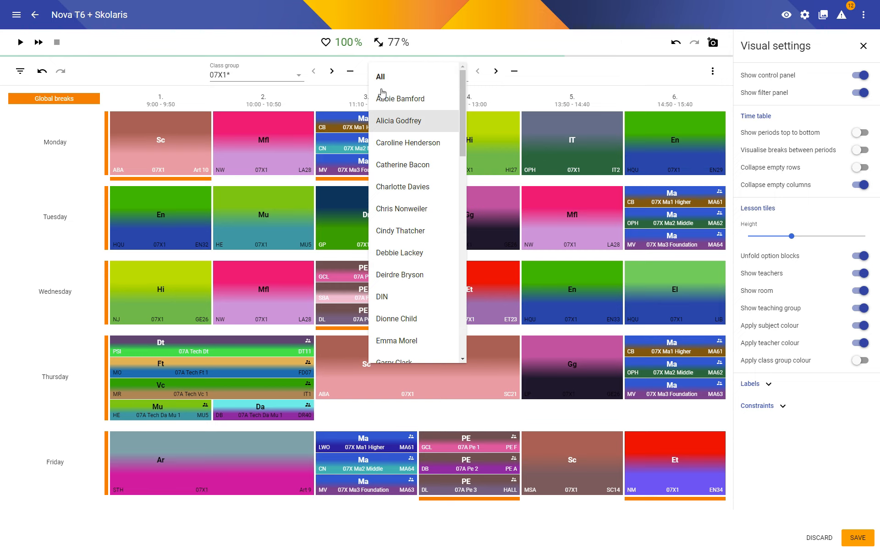
left_click(351, 75)
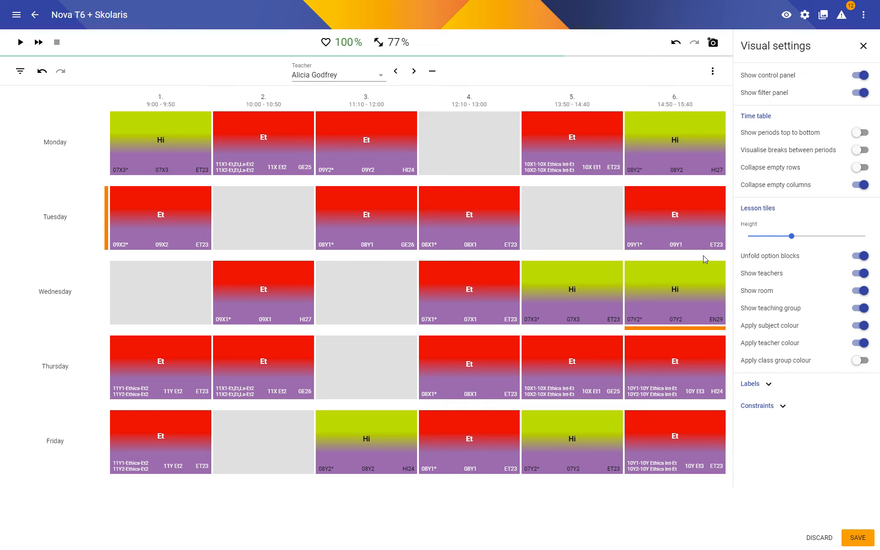
Colour the lesson tiles by class group only, turning off the subject and teacher colours.
left_click(860, 362)
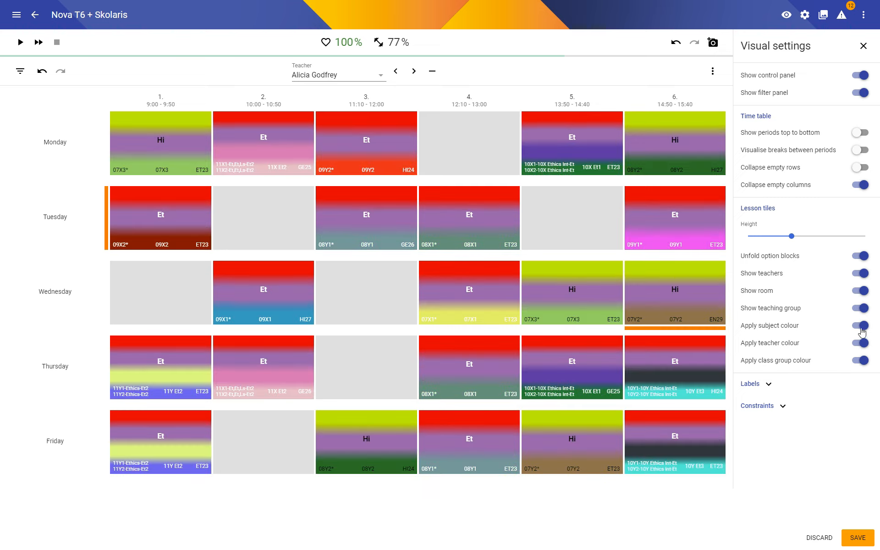
left_click(861, 327)
left_click(862, 344)
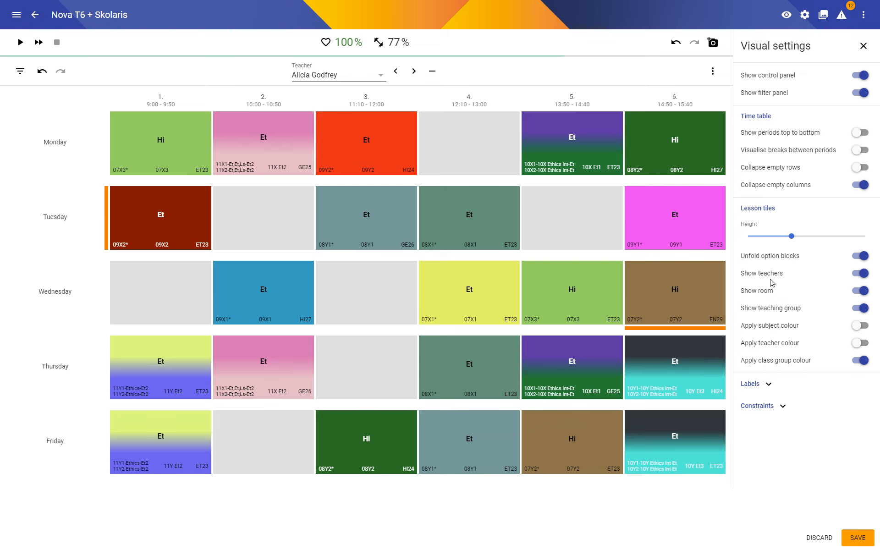
Colour the lesson tiles by subject only, turning off the class group colour.
left_click(862, 326)
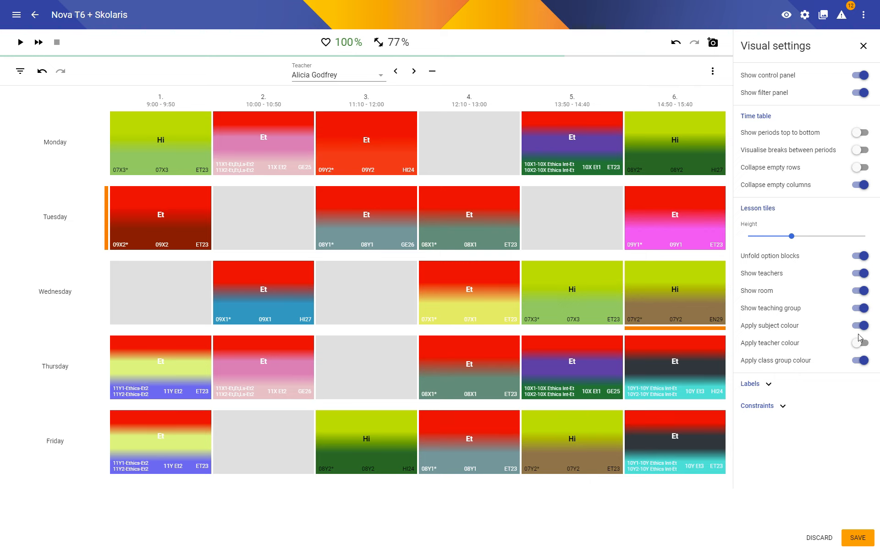
left_click(860, 360)
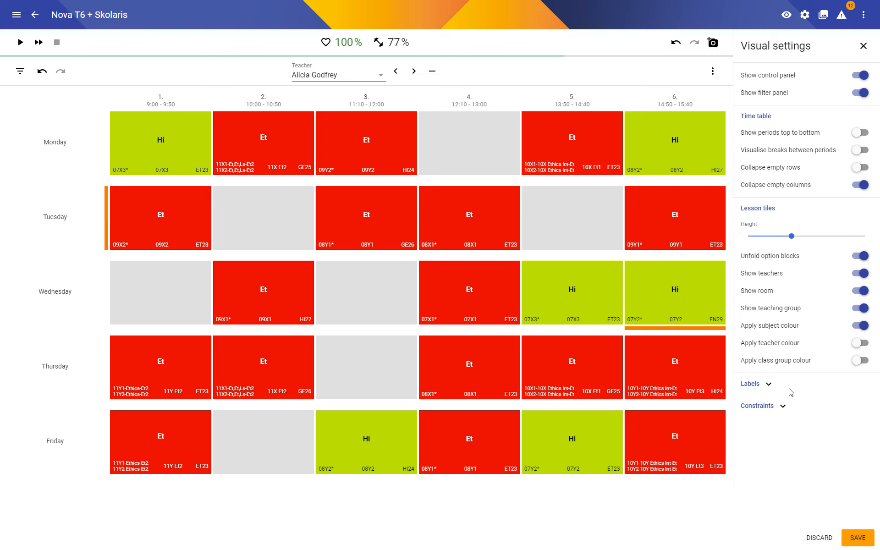
Show full subject names instead of codes on the lesson tiles, and try the class group names option on and off.
left_click(762, 384)
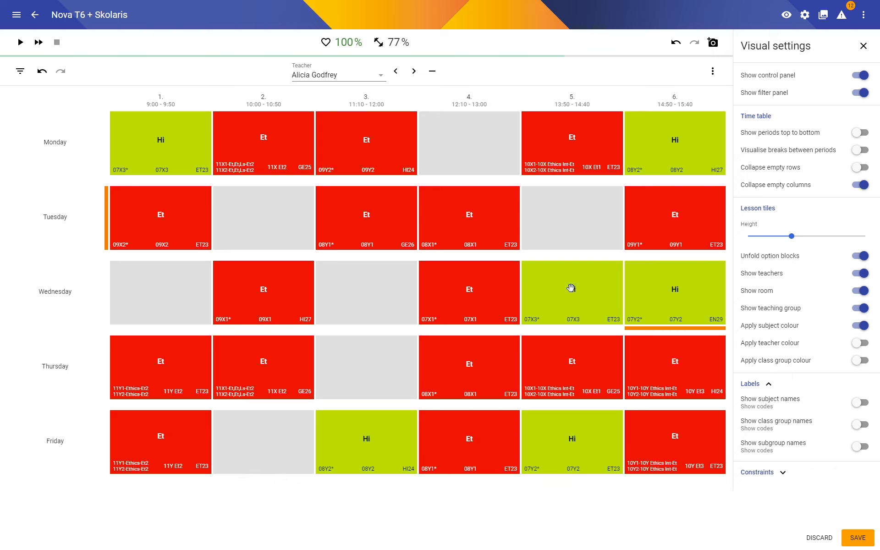
left_click(860, 403)
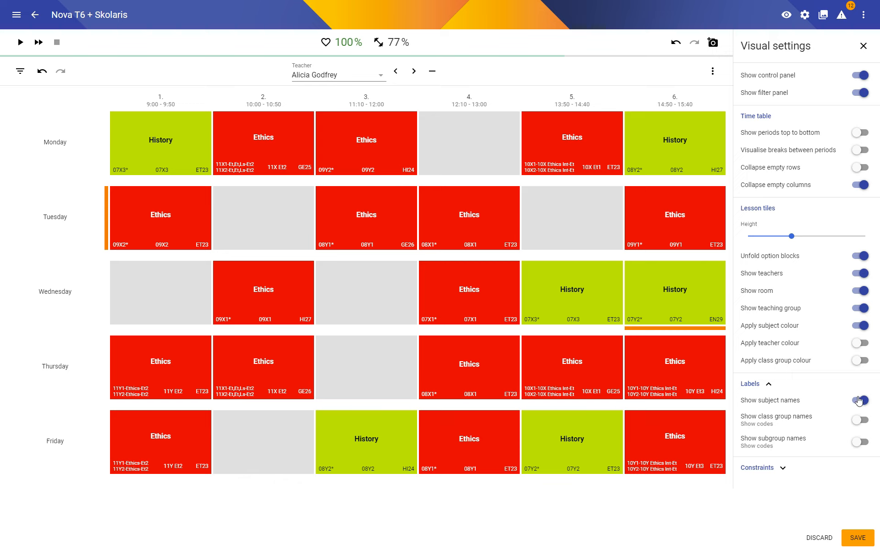
left_click(860, 419)
left_click(860, 419)
Expand the constraint settings and move Tuesday's period 4 Ethics lesson onto the occupied period 3 to create a conflict.
left_click(784, 468)
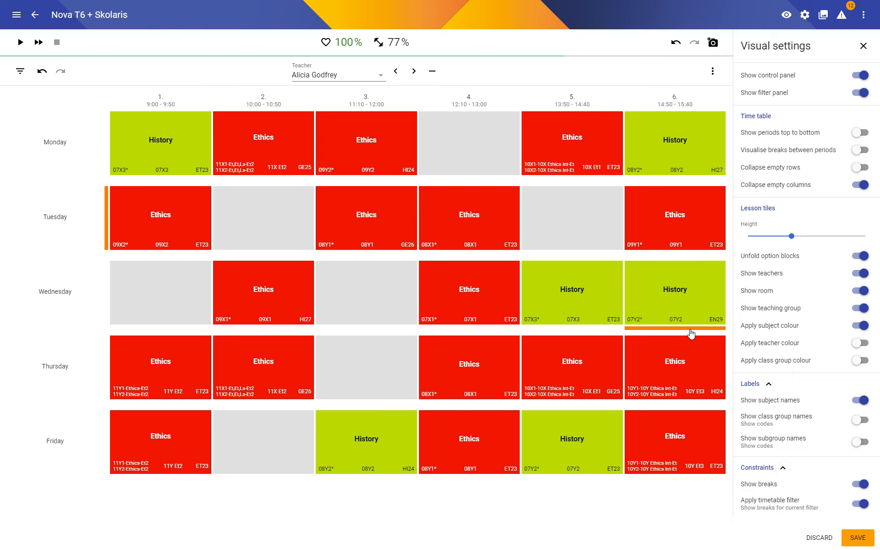
mouse_move(691, 333)
left_click_drag(443, 226, 373, 229)
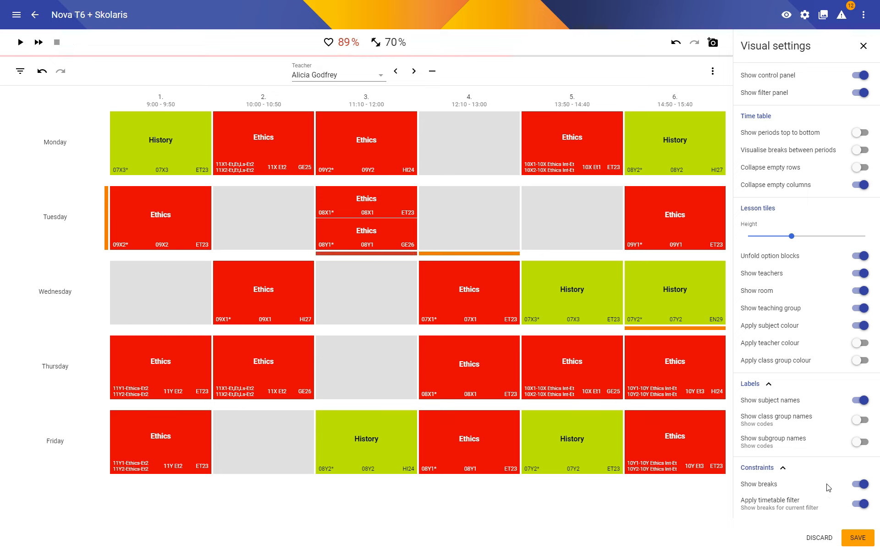
Hide the constraint breaks in the timetable and show them again.
left_click(860, 484)
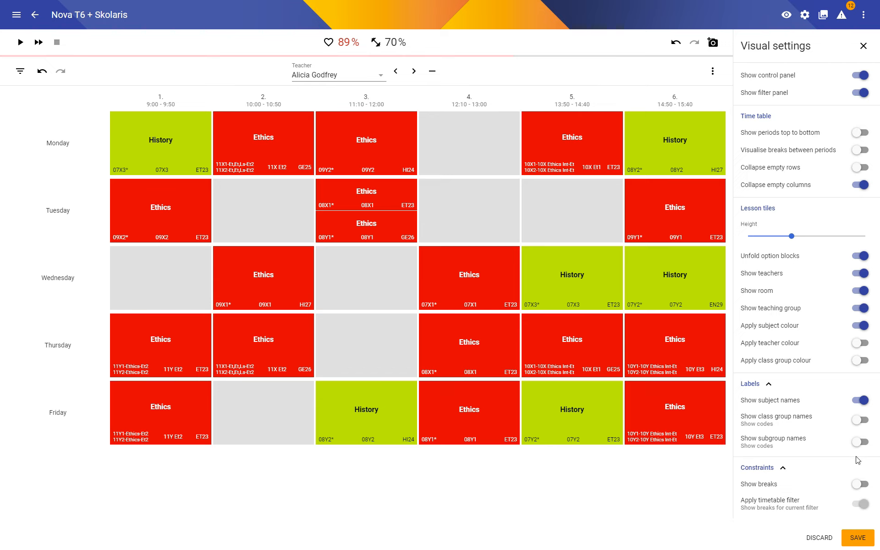
left_click(860, 485)
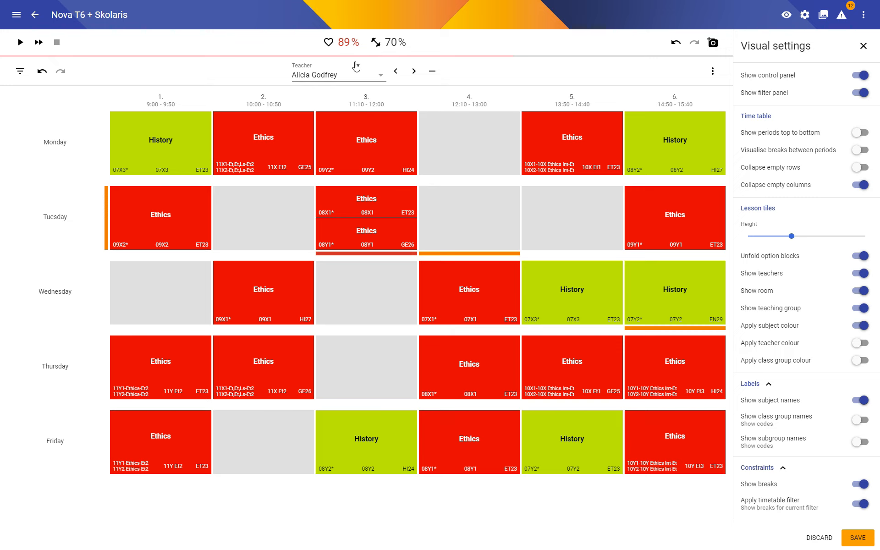
Show all breaks regardless of the timetable filter, and inspect the broken constraints for Tuesday periods 3 and 6.
left_click(859, 509)
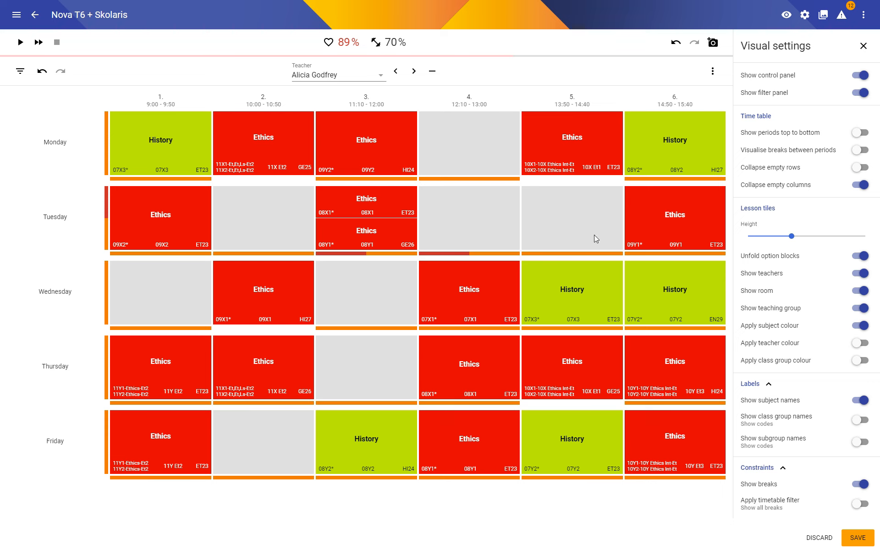
left_click(329, 258)
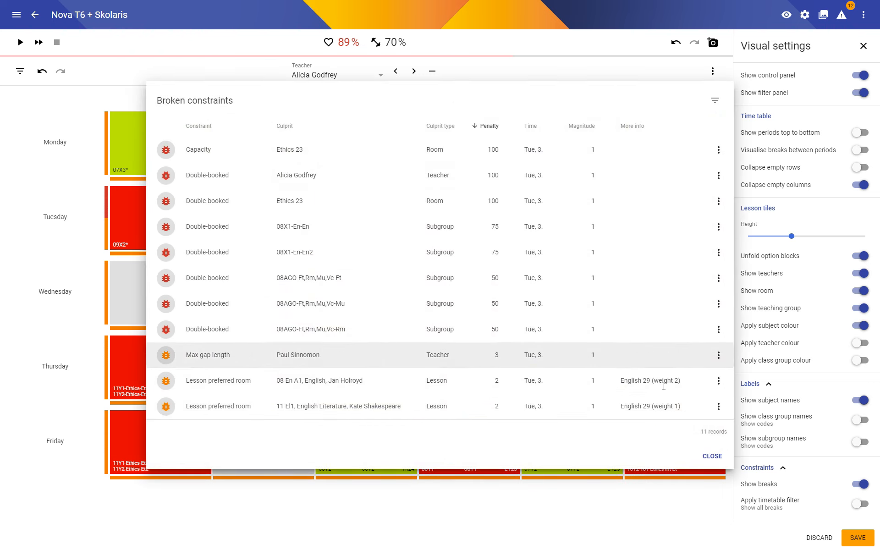
left_click(712, 456)
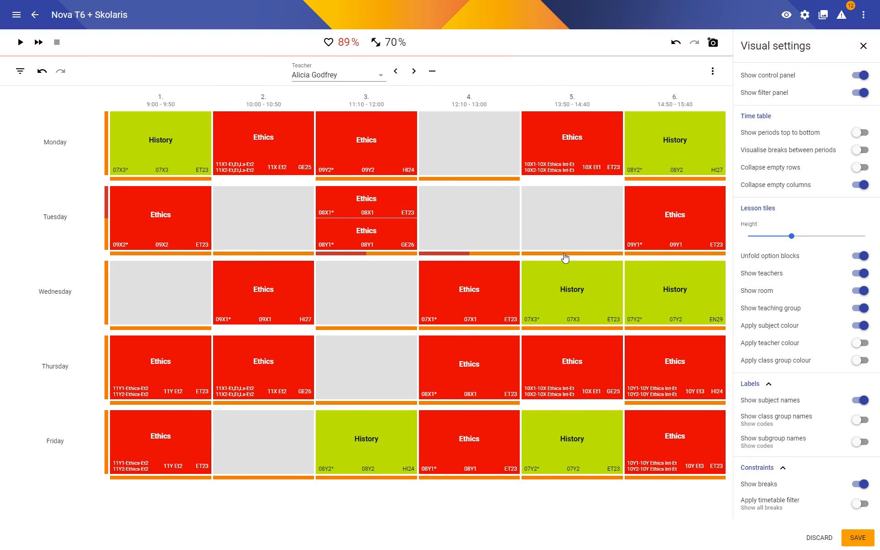
left_click(672, 254)
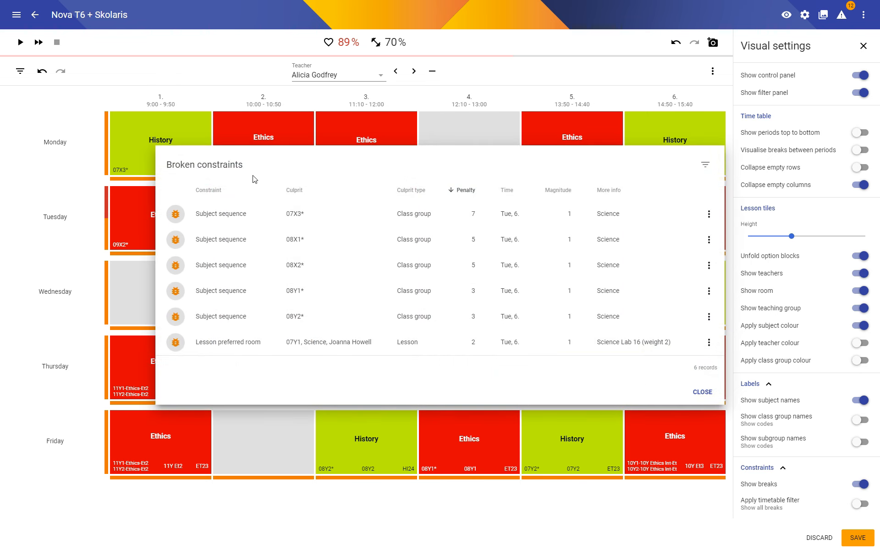
left_click(701, 392)
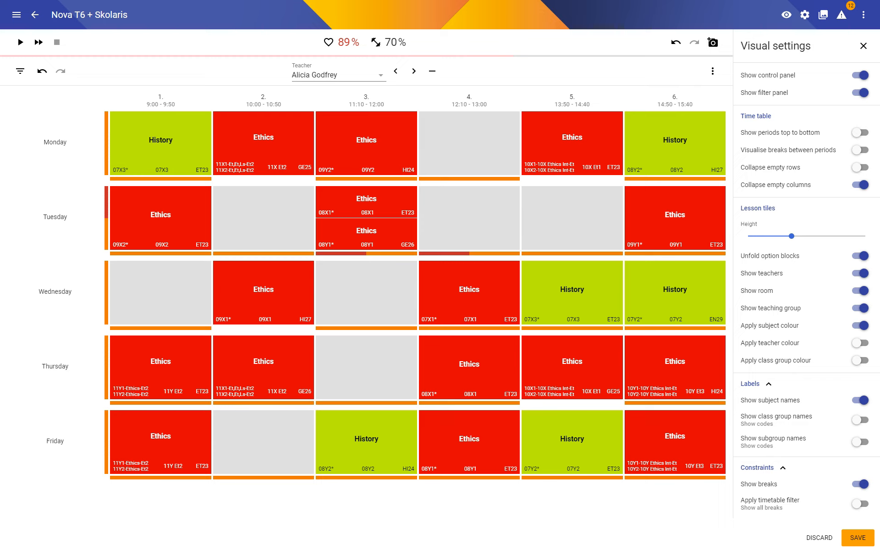
Limit the breaks to the current timetable filter again and discard the unsaved timetable changes.
left_click(860, 503)
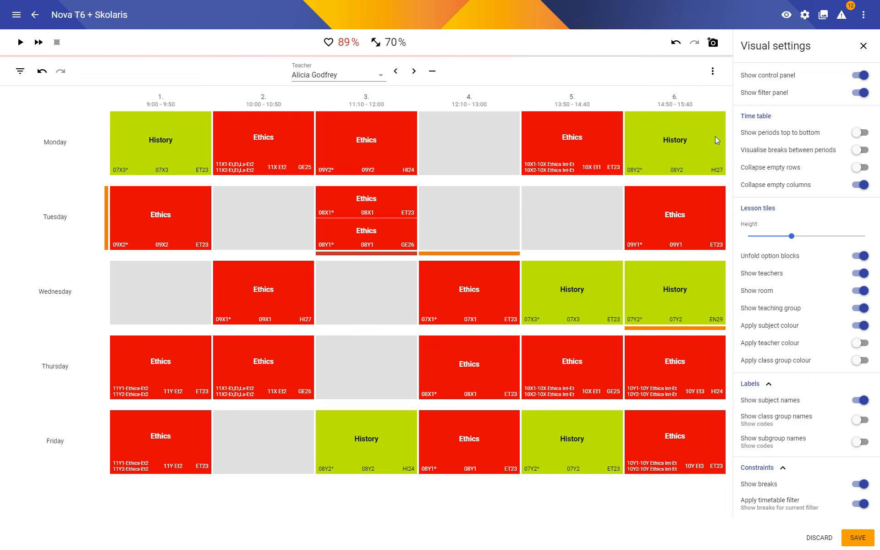
left_click(818, 538)
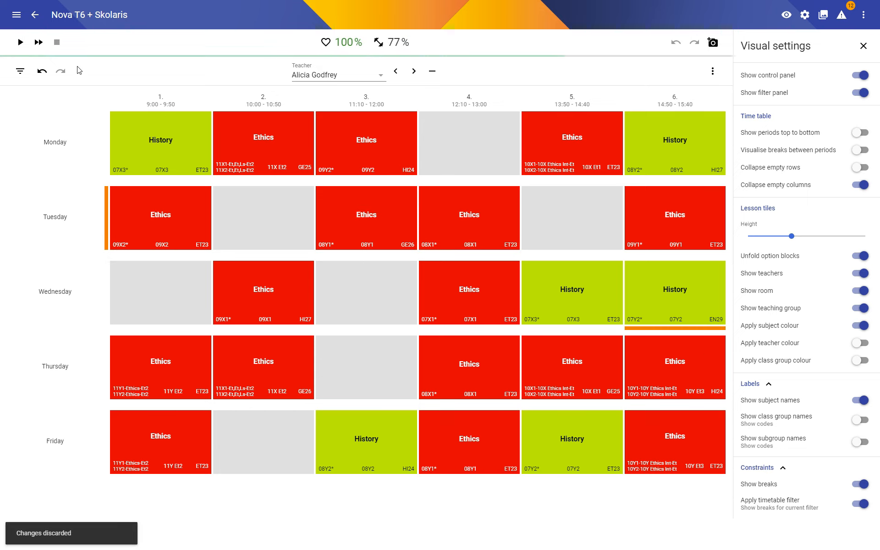
Revert the timetable filter to class group 07X1* and collapse the constraint and label settings.
left_click(42, 71)
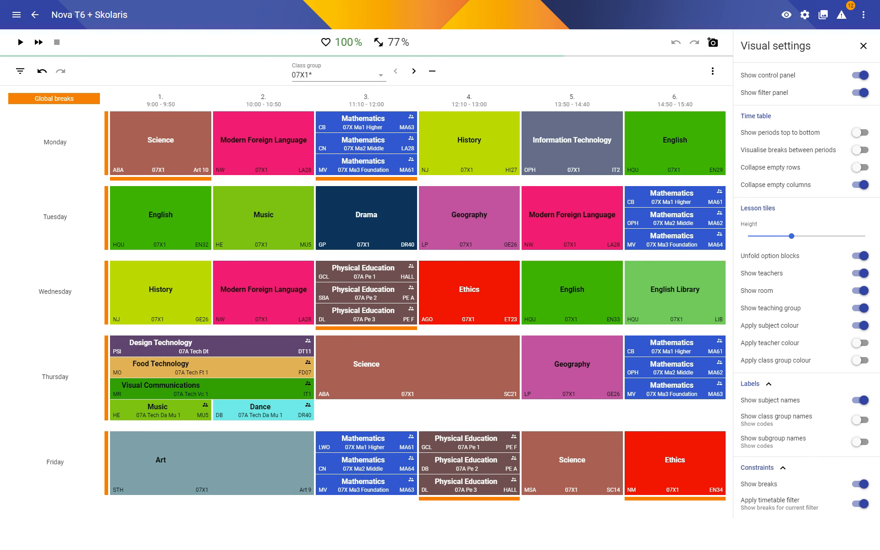
left_click(782, 468)
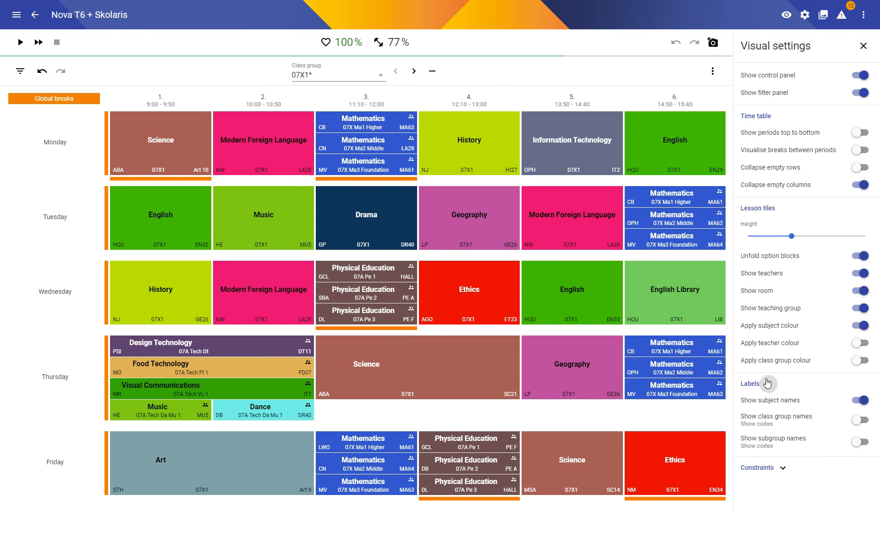
left_click(768, 384)
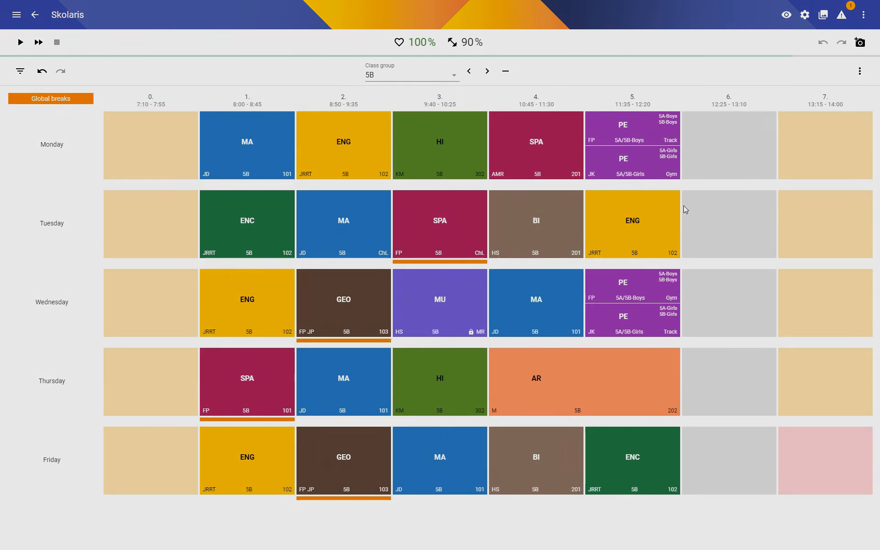